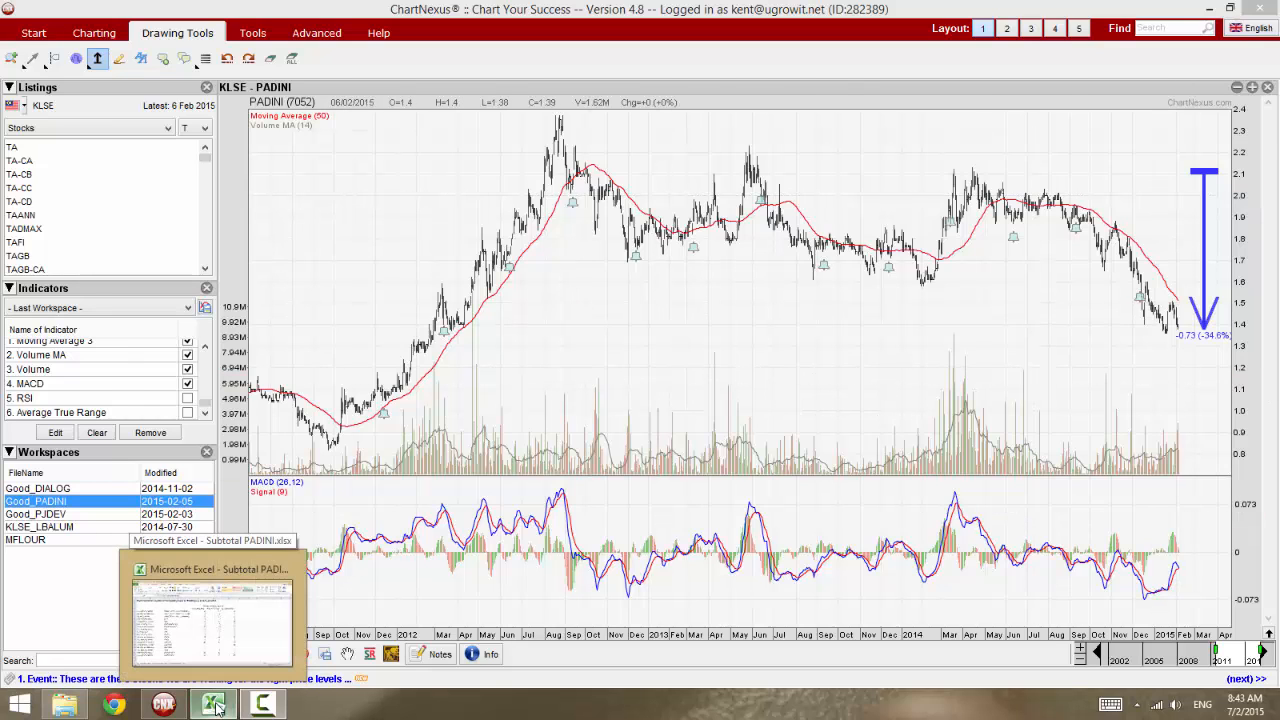
Switch to Subtotal PADINI.xlsx in Excel and examine the store categories and counts on the Retail Network 01 sheet.
click(216, 706)
click(131, 386)
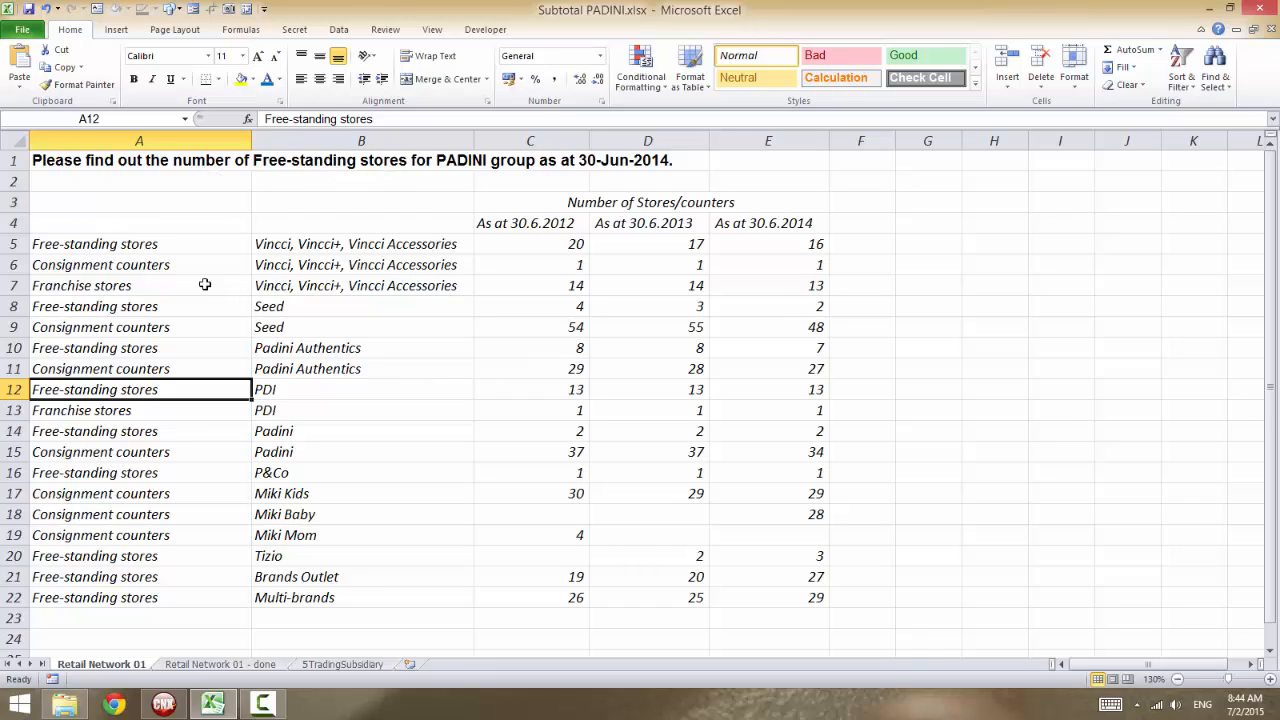
click(175, 247)
click(174, 328)
click(174, 350)
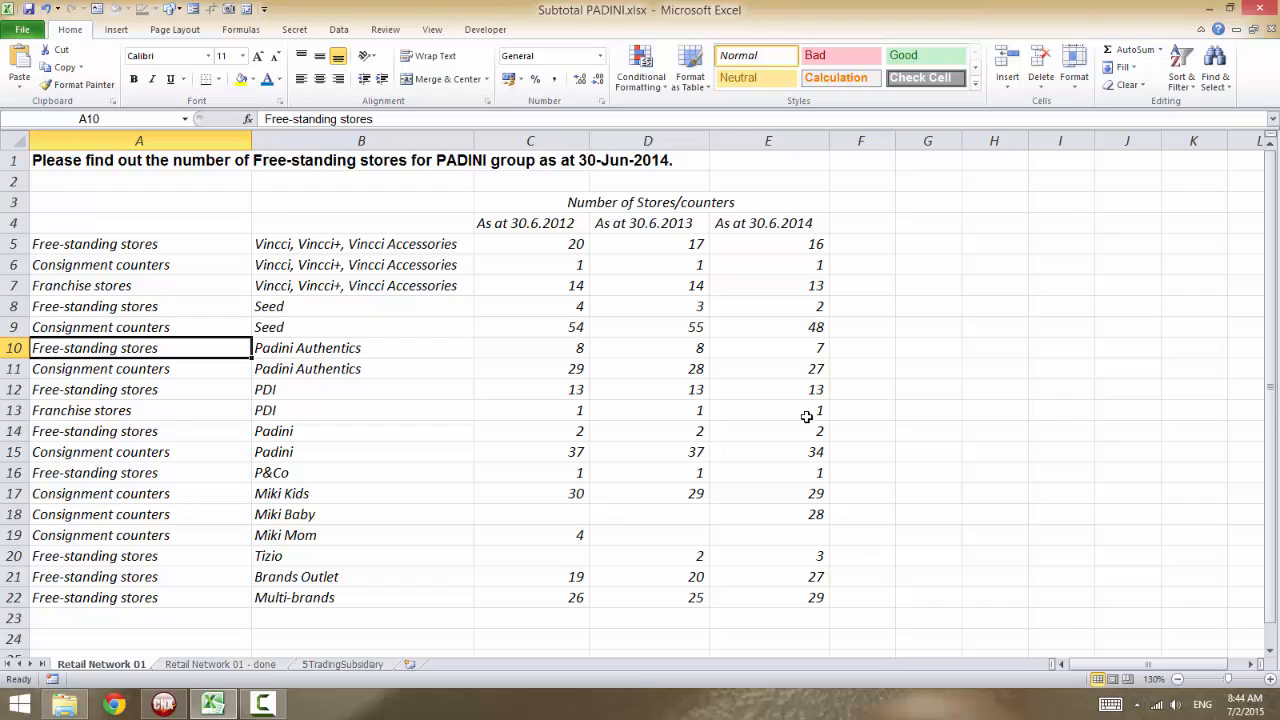
click(512, 382)
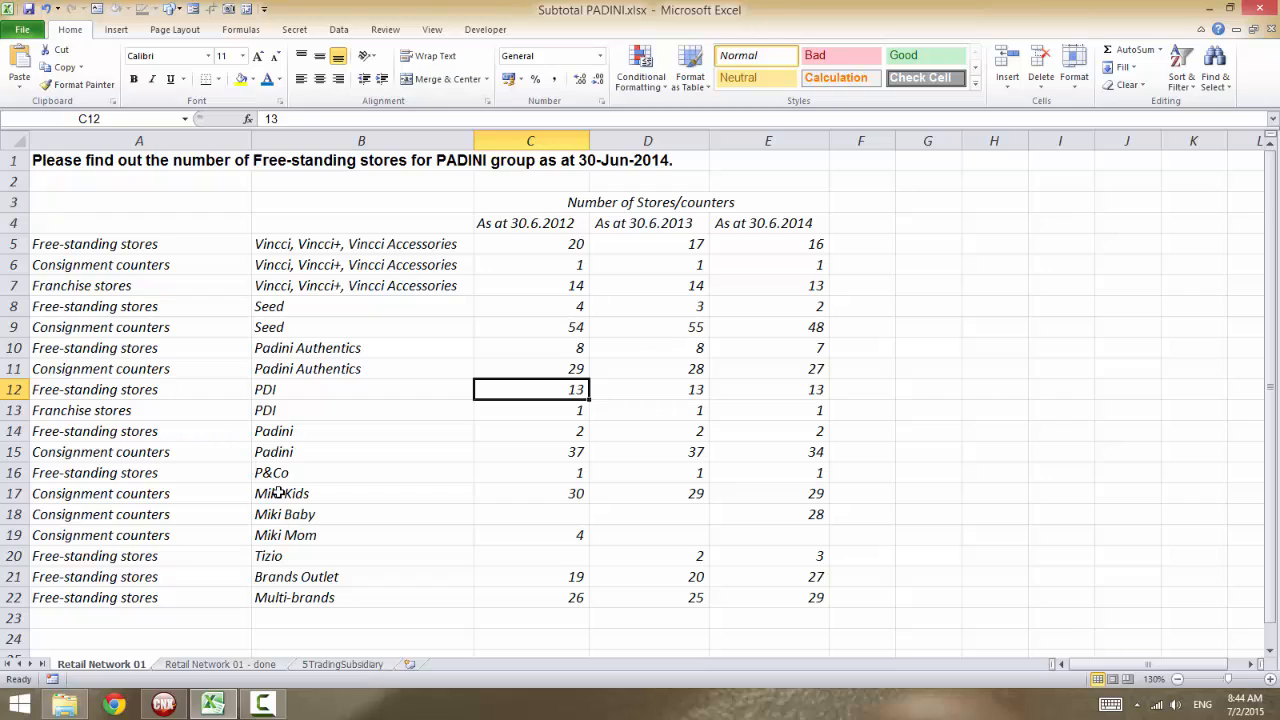
Try to add subtotals to the whole store table without labels above the category and brand columns.
click(199, 332)
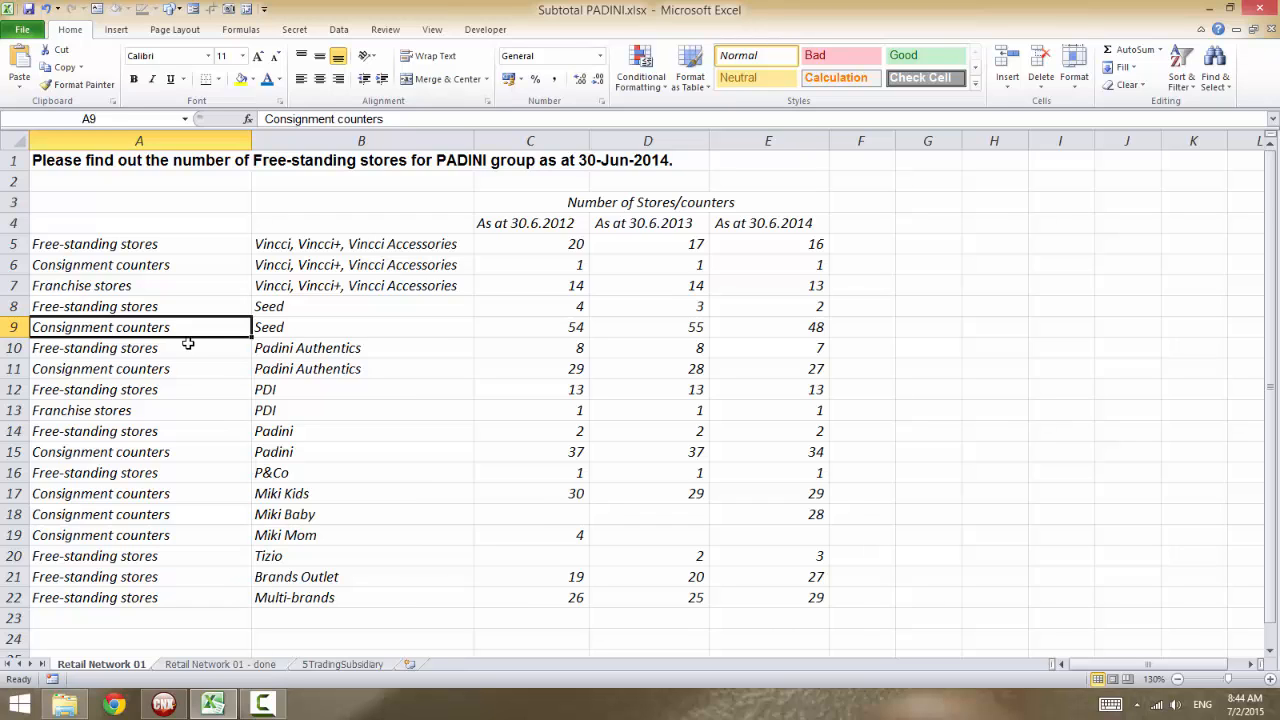
key(ctrl+a)
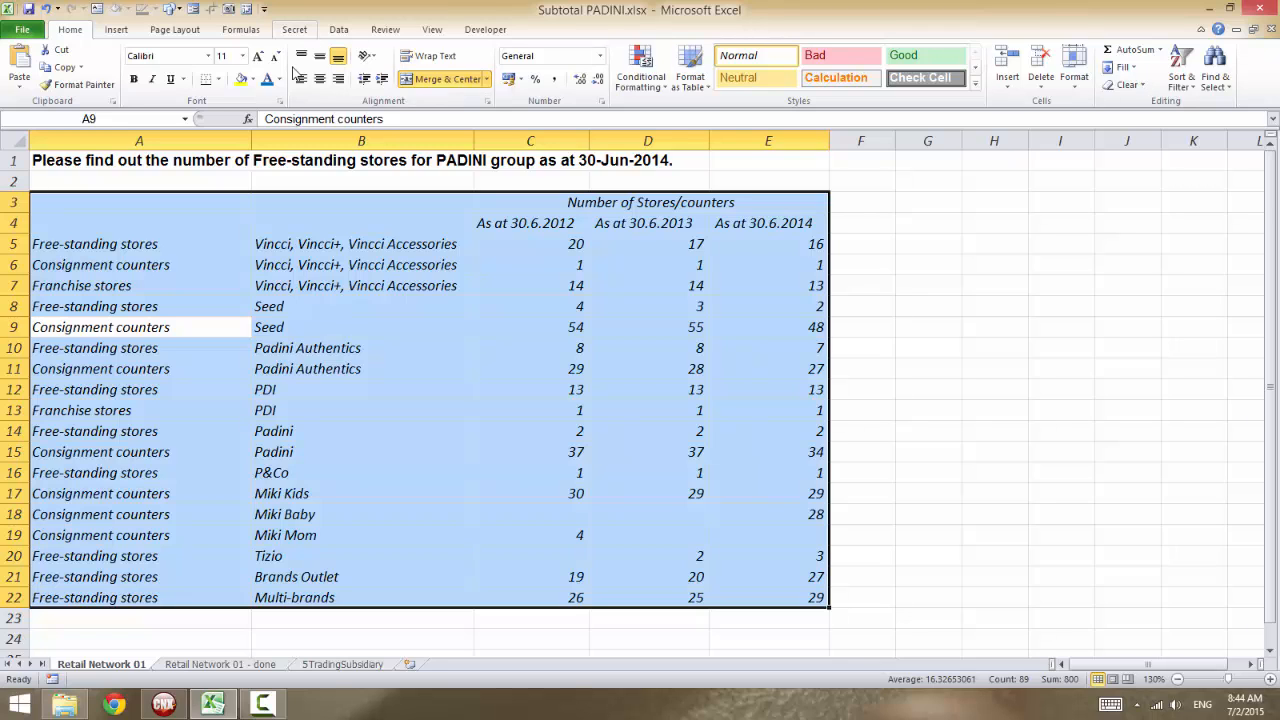
click(118, 366)
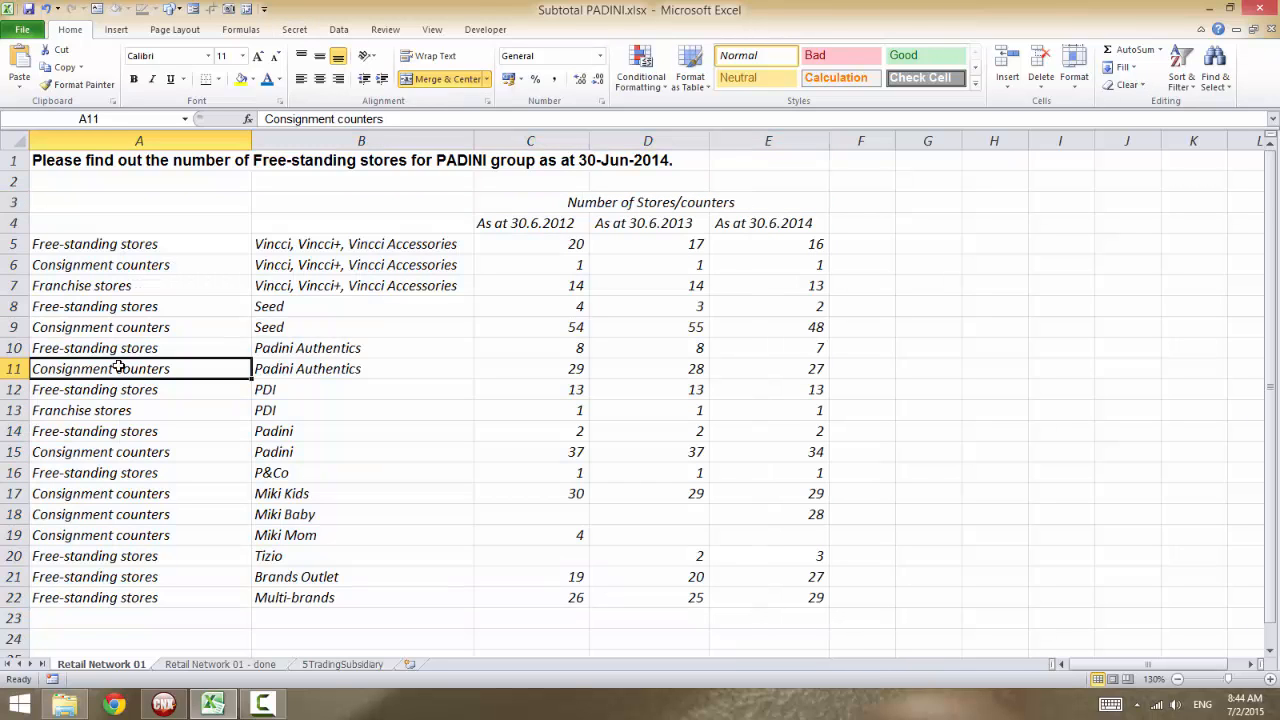
click(124, 268)
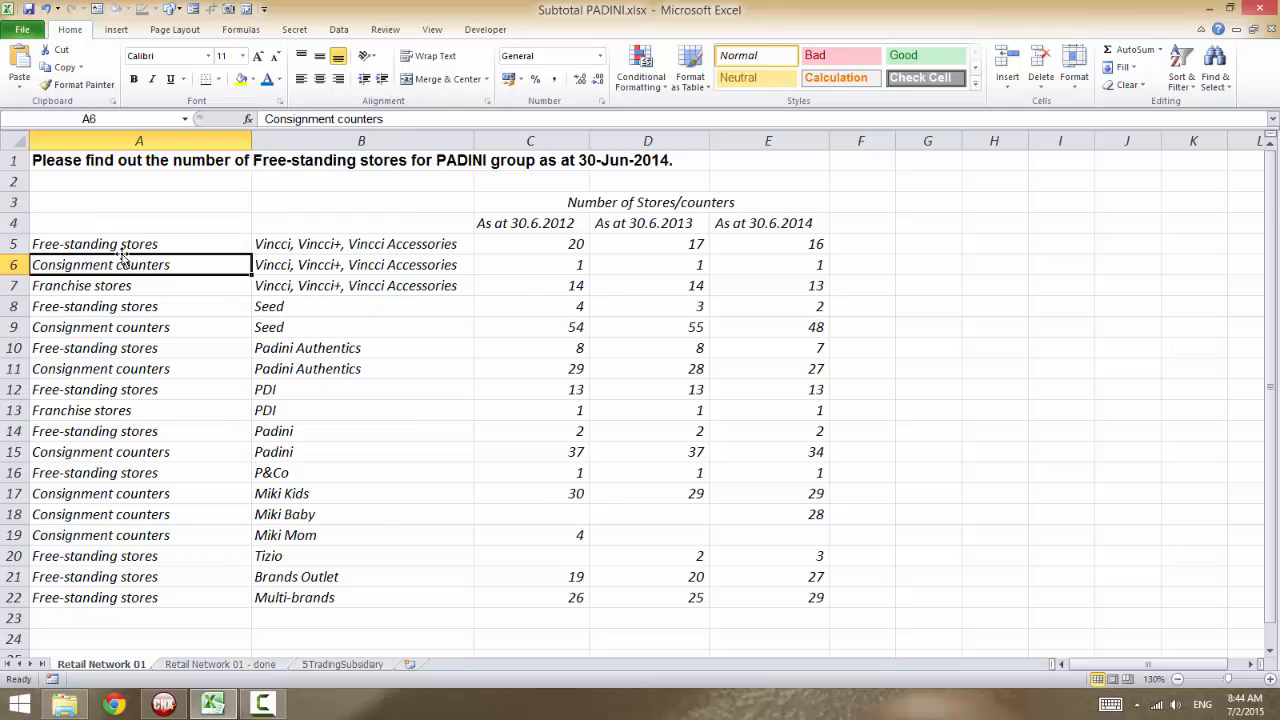
key(ctrl+a)
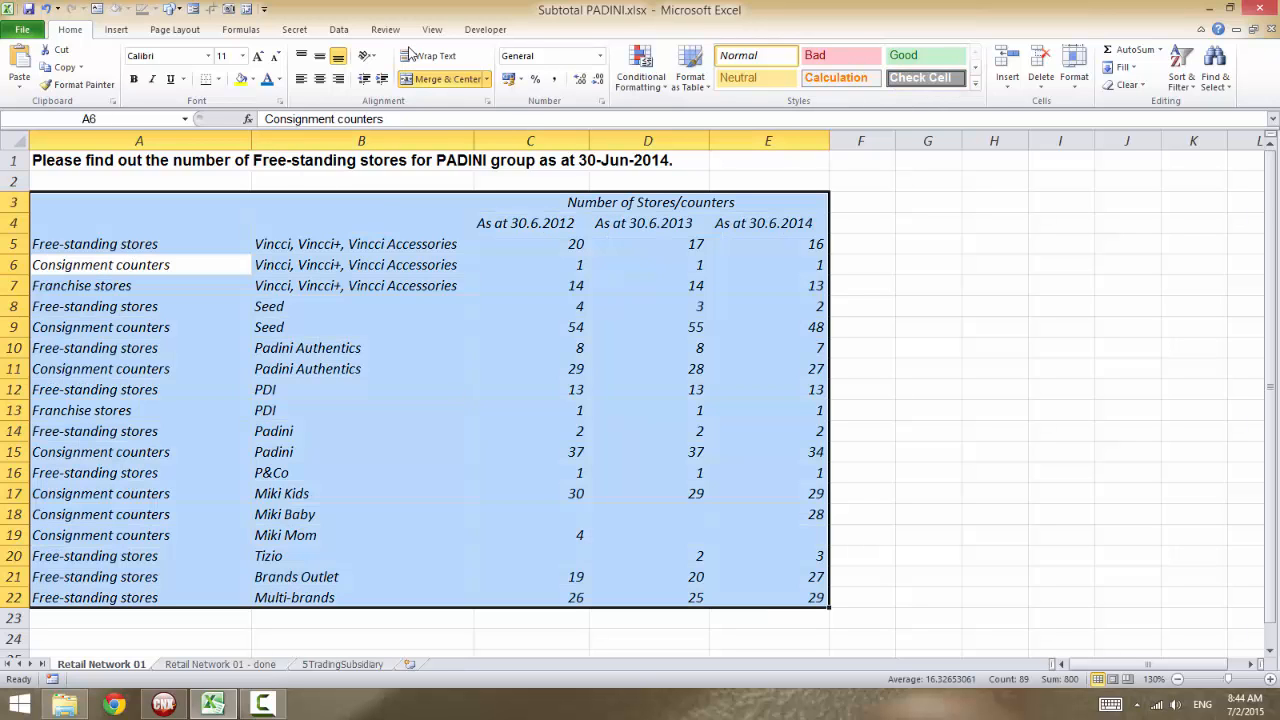
click(336, 29)
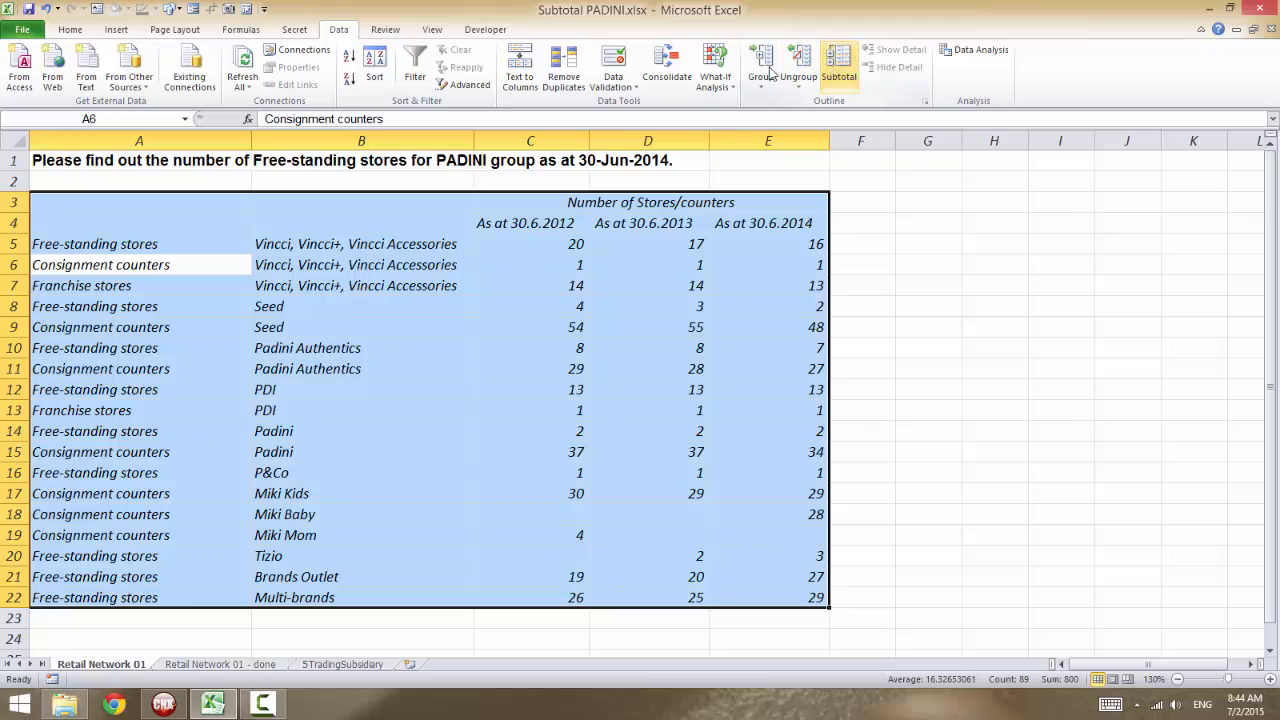
click(832, 78)
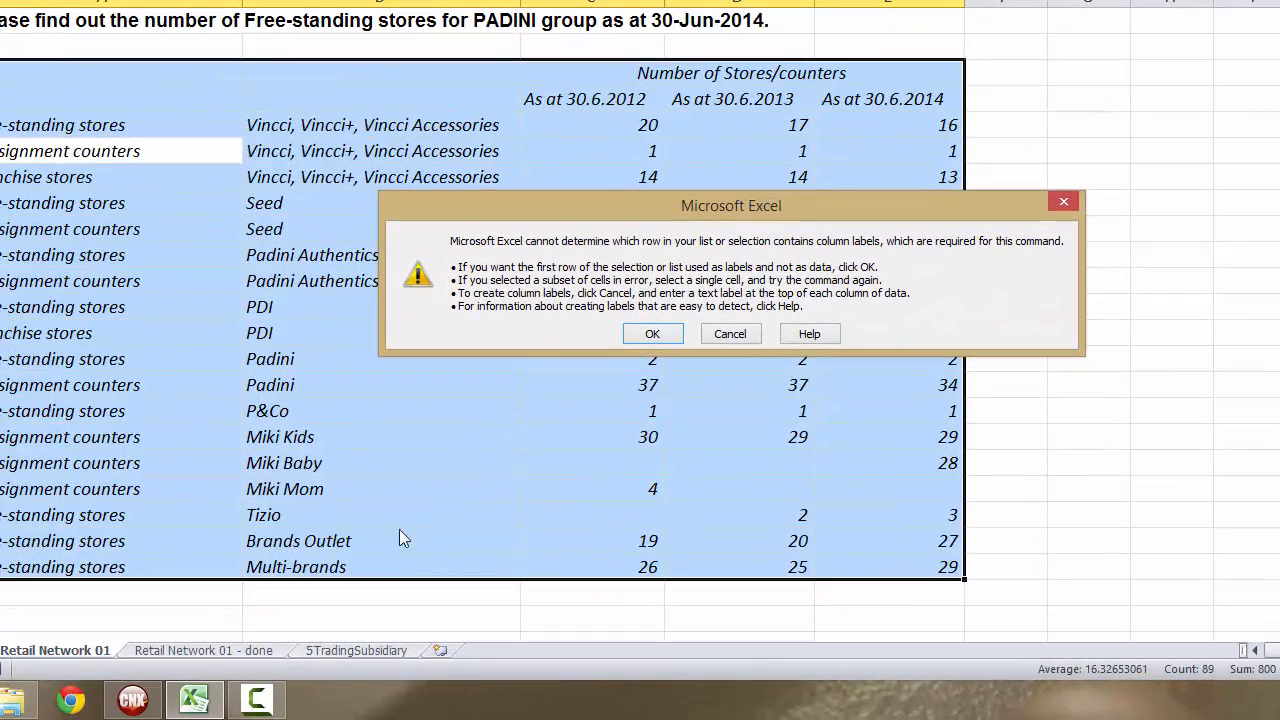
click(259, 700)
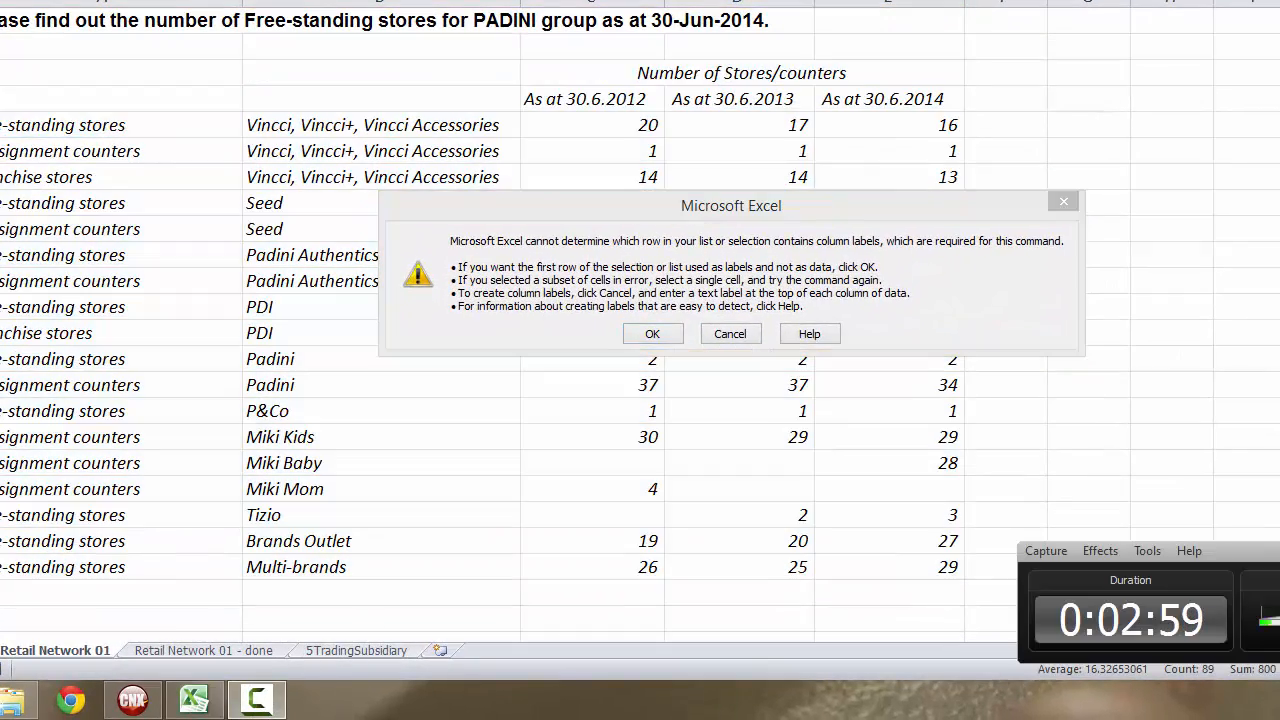
click(789, 458)
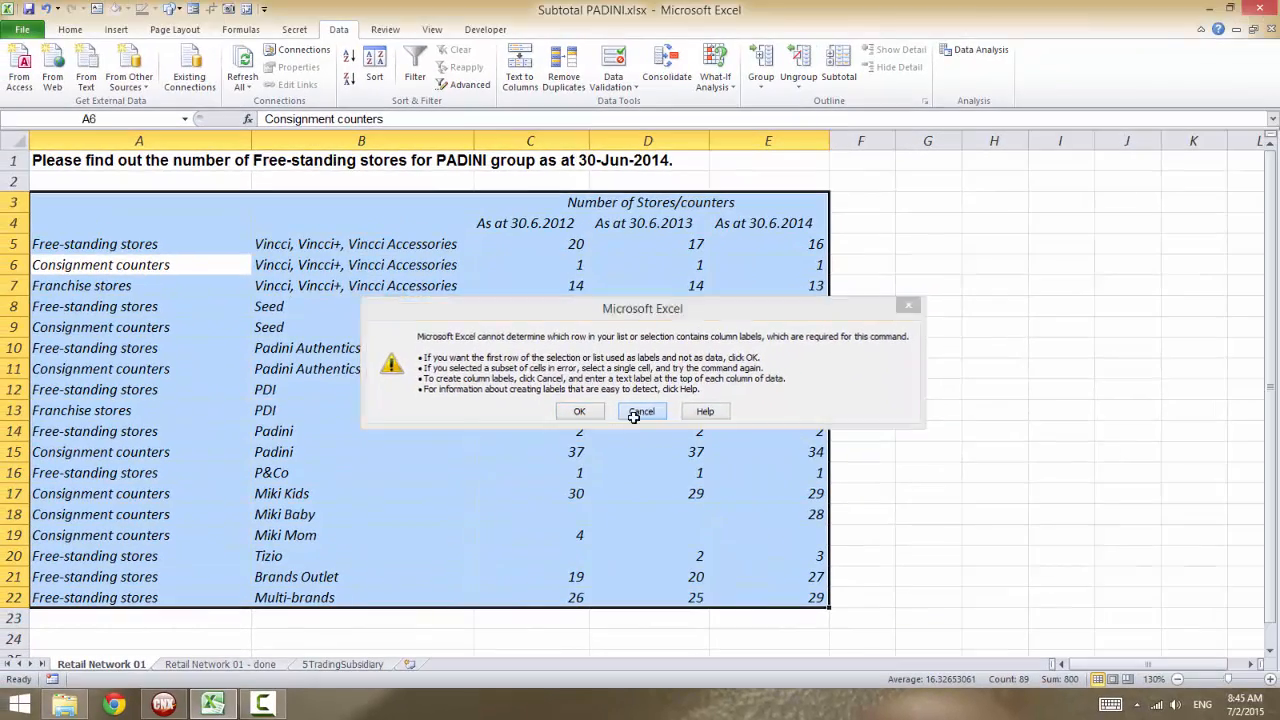
click(695, 352)
Enter the header Category in cell A4 above the store types.
click(180, 232)
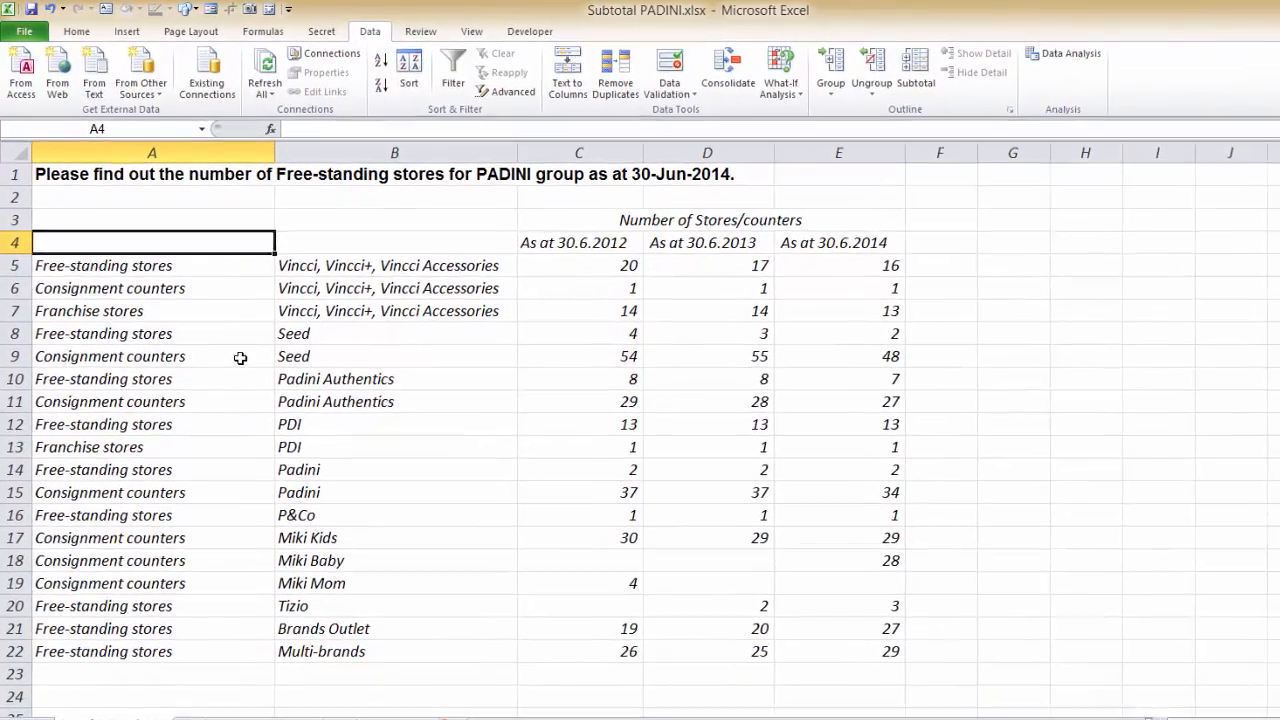
text(Cat)
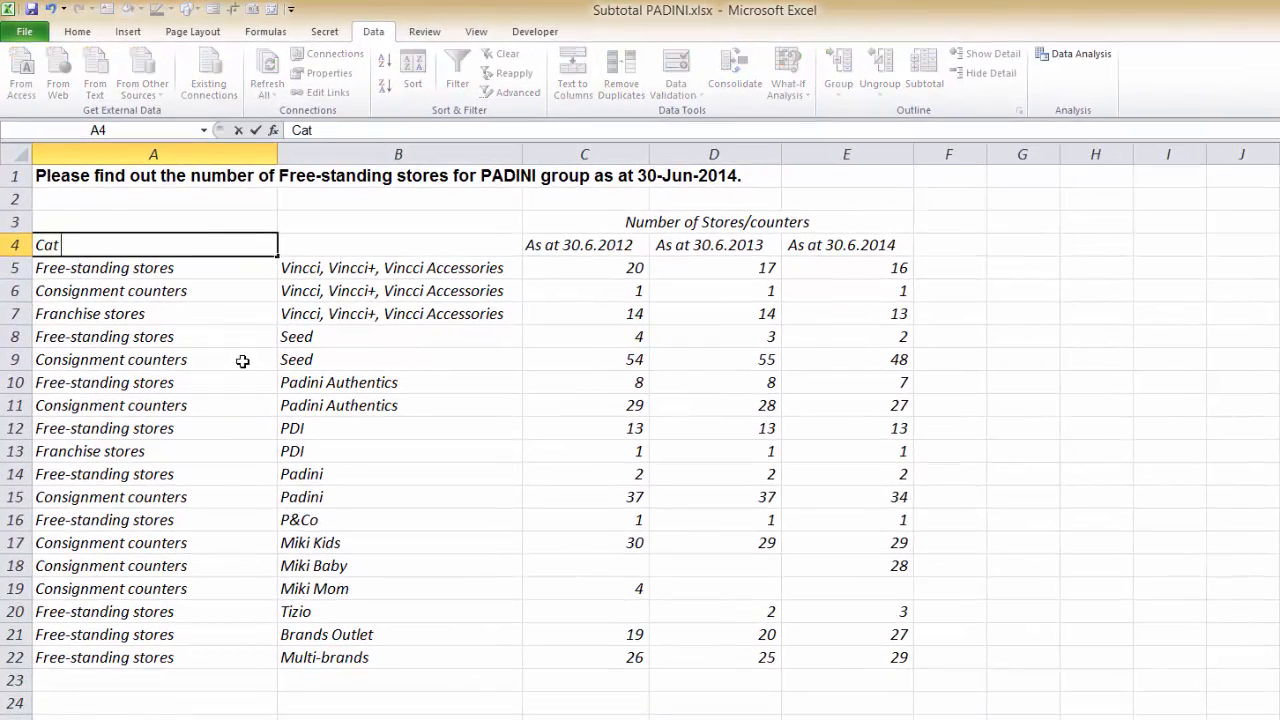
text(egory)
key(Tab)
Enter the header Brand in cell B4, without accepting the suggested Brands Outlet completion.
text(Brands)
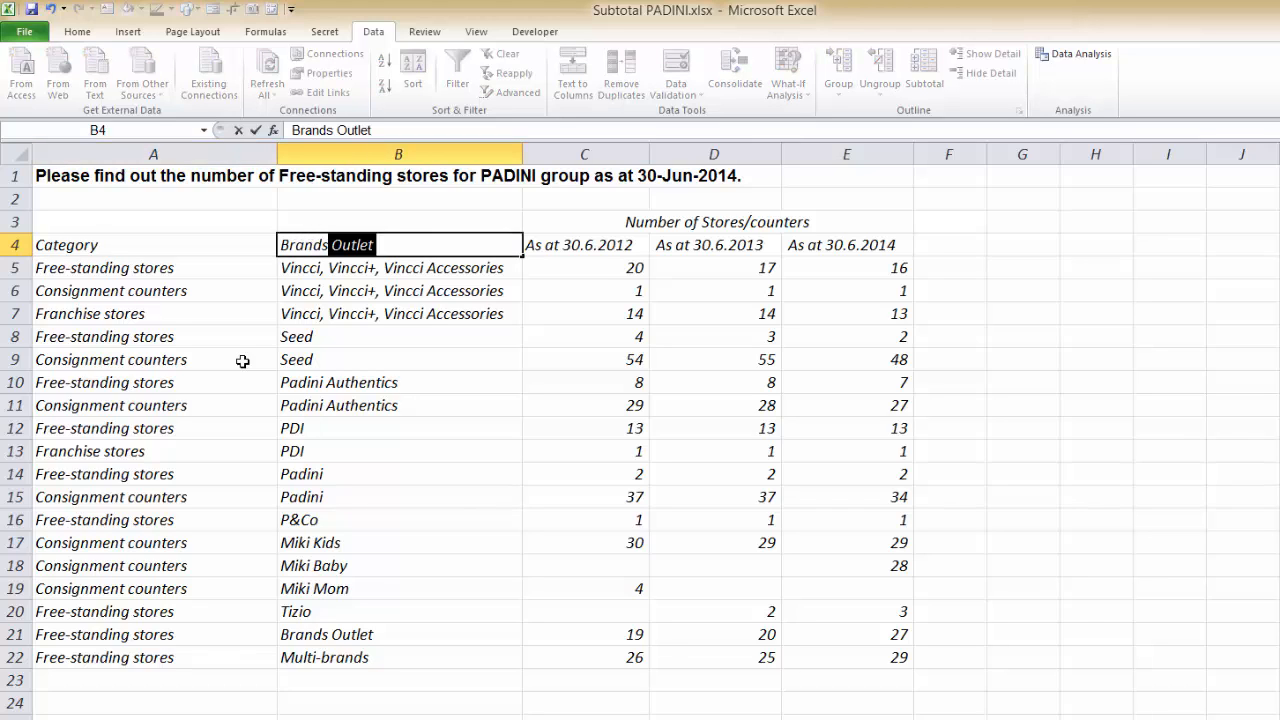
key(Delete)
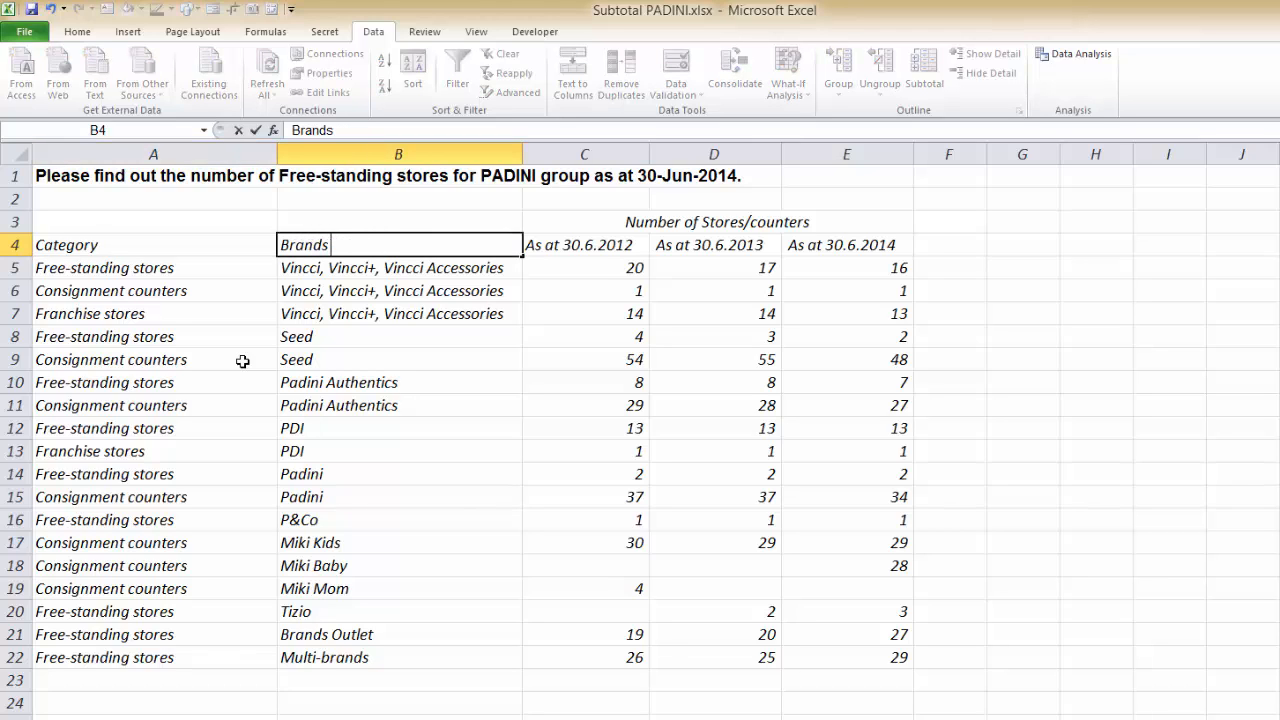
text(s)
key(Return)
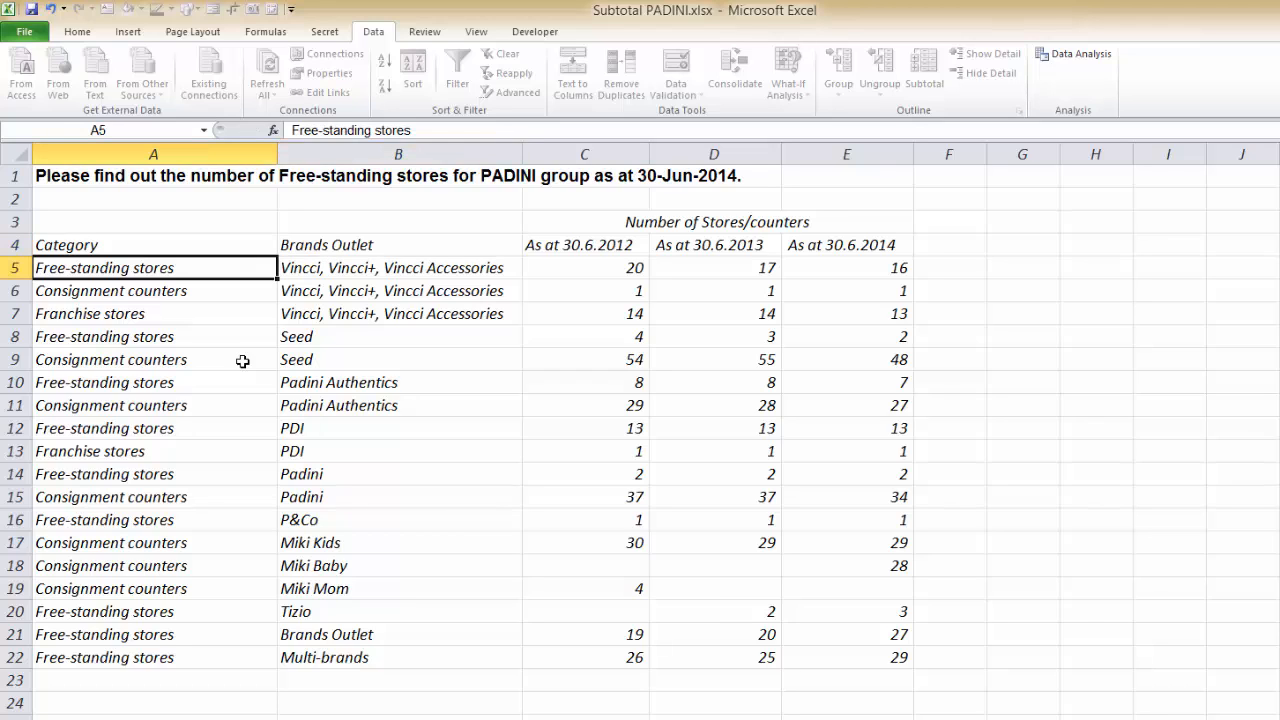
key(Up)
key(Right)
text(Brand)
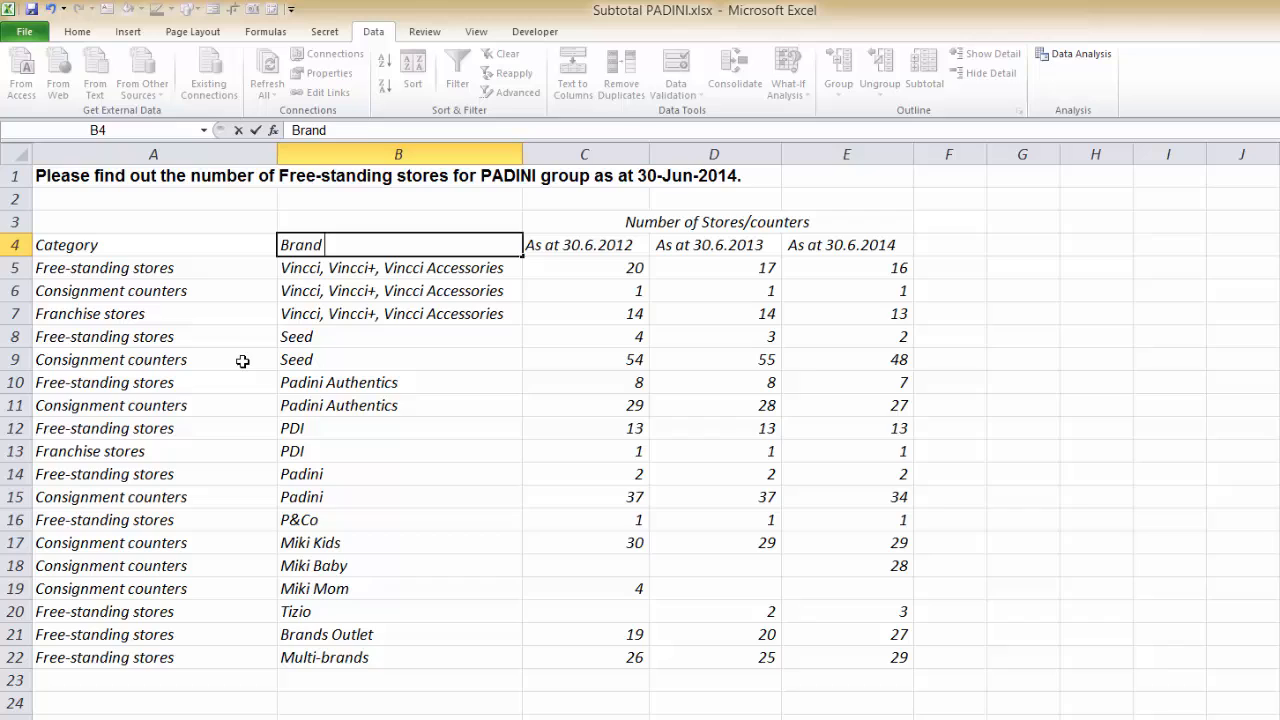
key(Return)
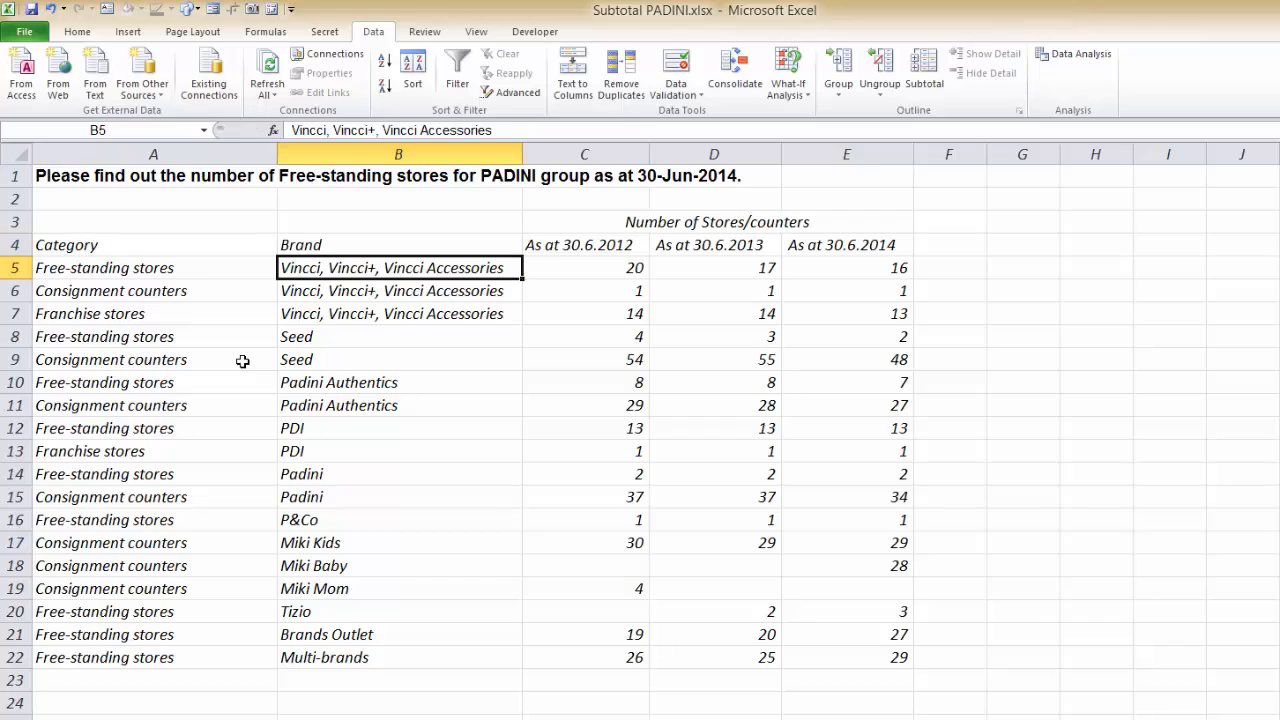
Sort the store table by the Category column from A to Z.
click(244, 363)
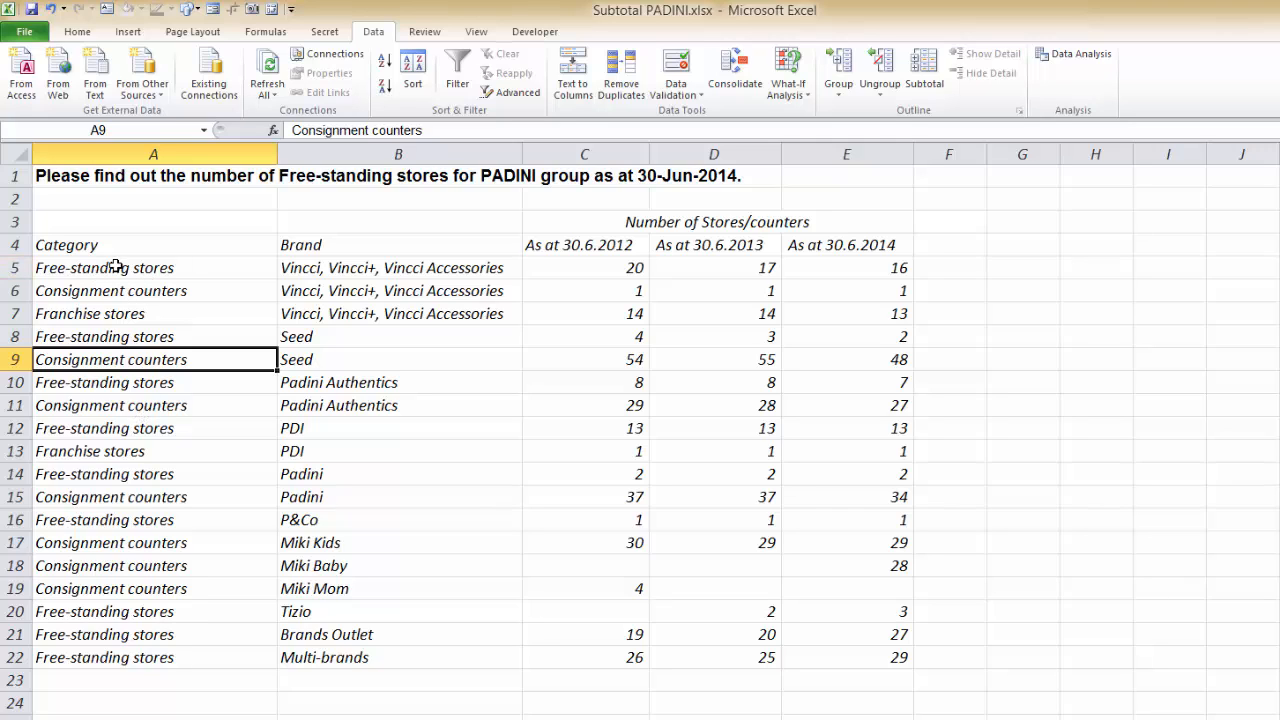
click(160, 386)
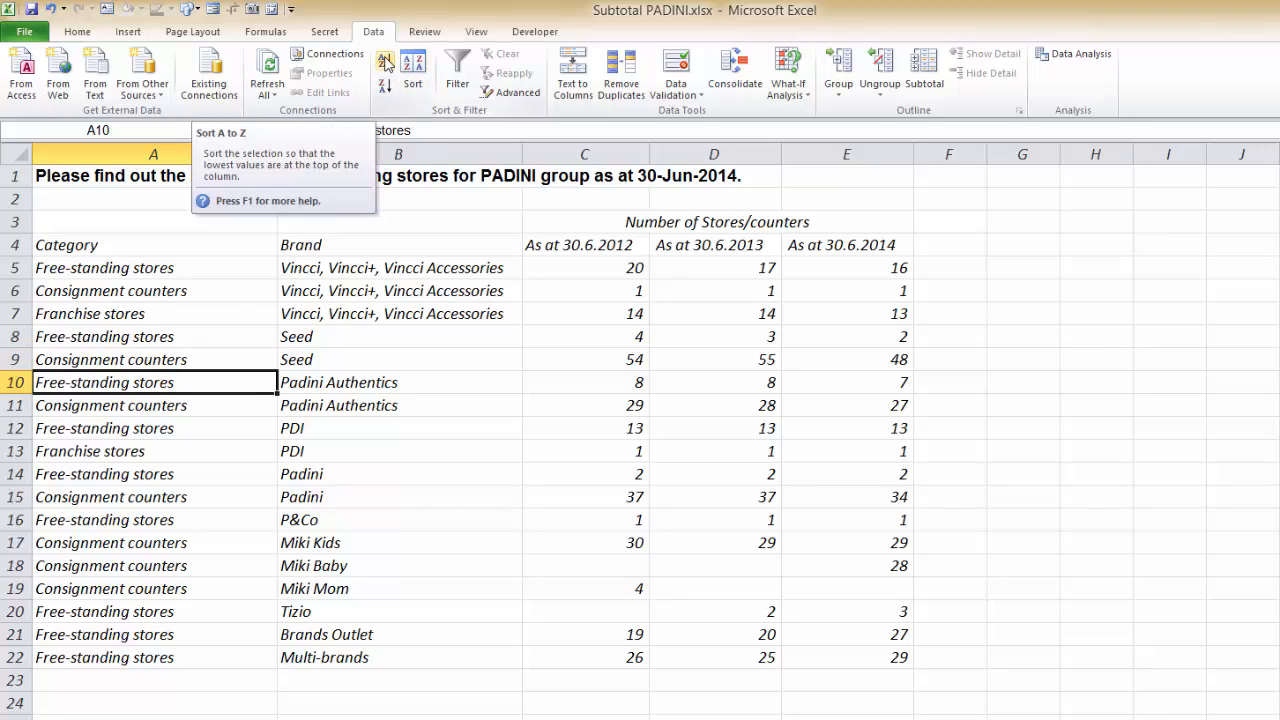
click(386, 64)
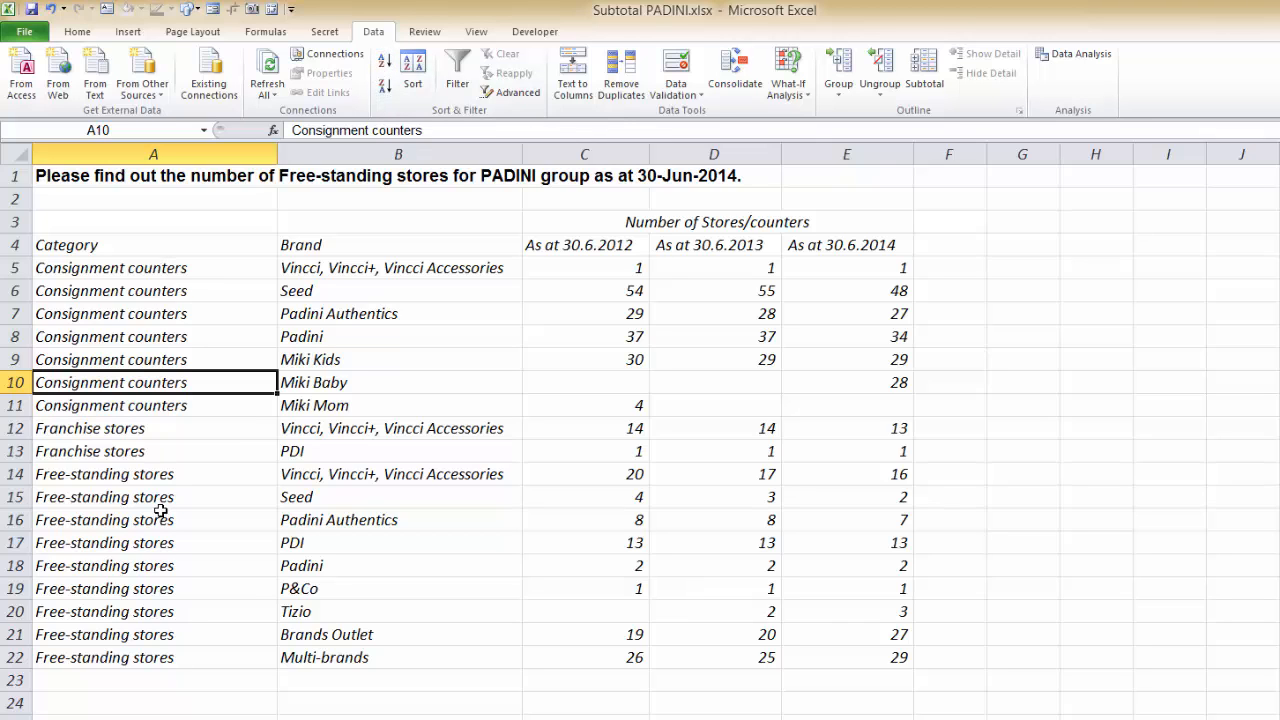
Examine the grouped Free-standing stores rows and their 30.6.2012 counts by selecting them.
drag(134, 474, 129, 660)
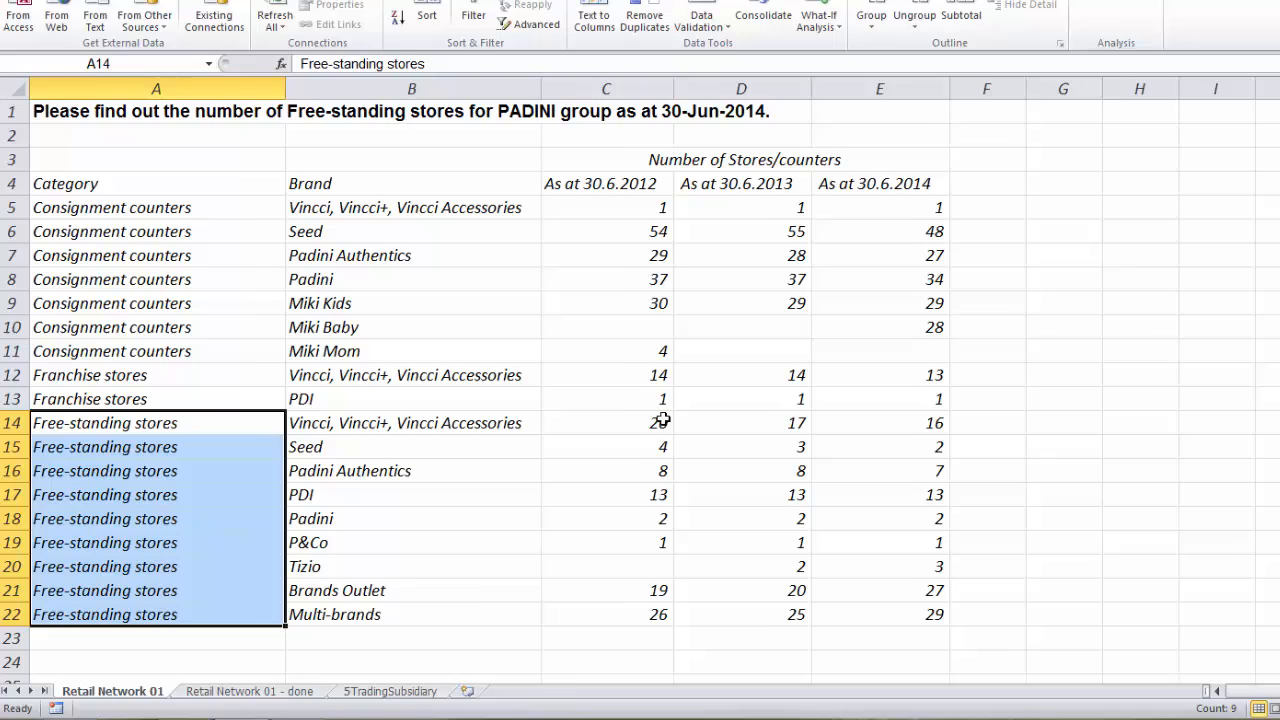
drag(663, 420, 637, 620)
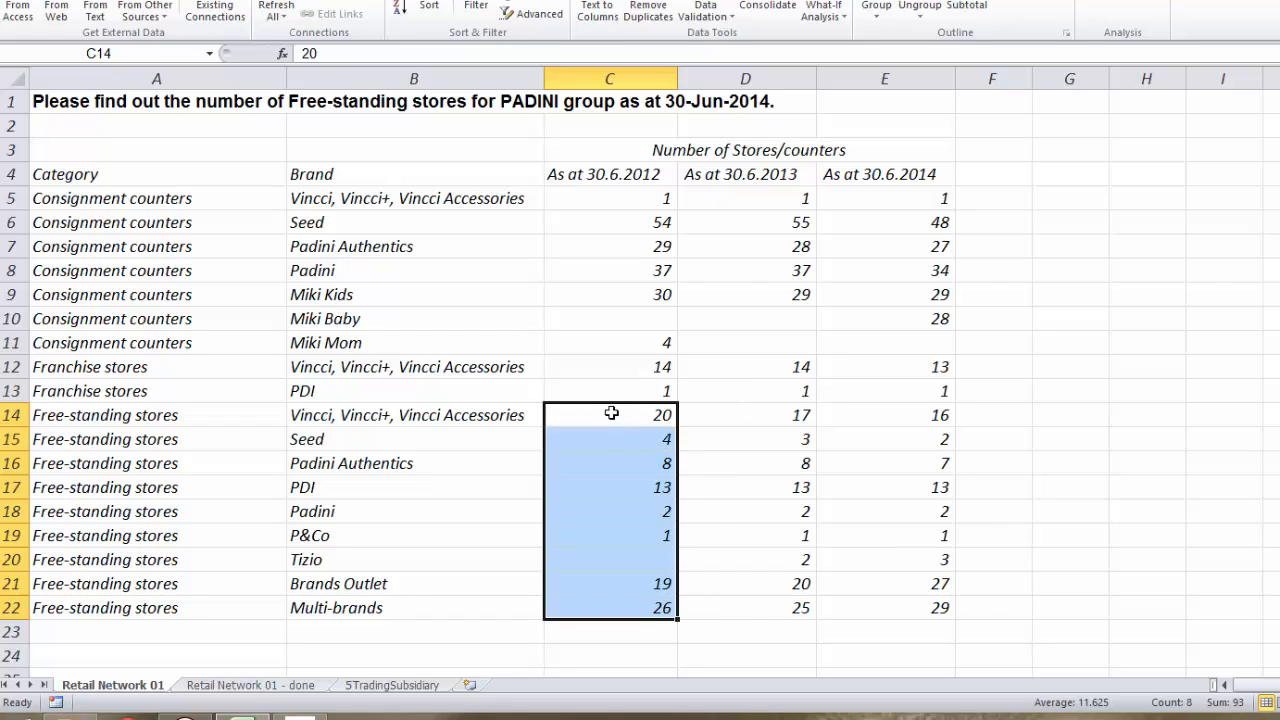
drag(609, 414, 603, 611)
drag(591, 394, 603, 597)
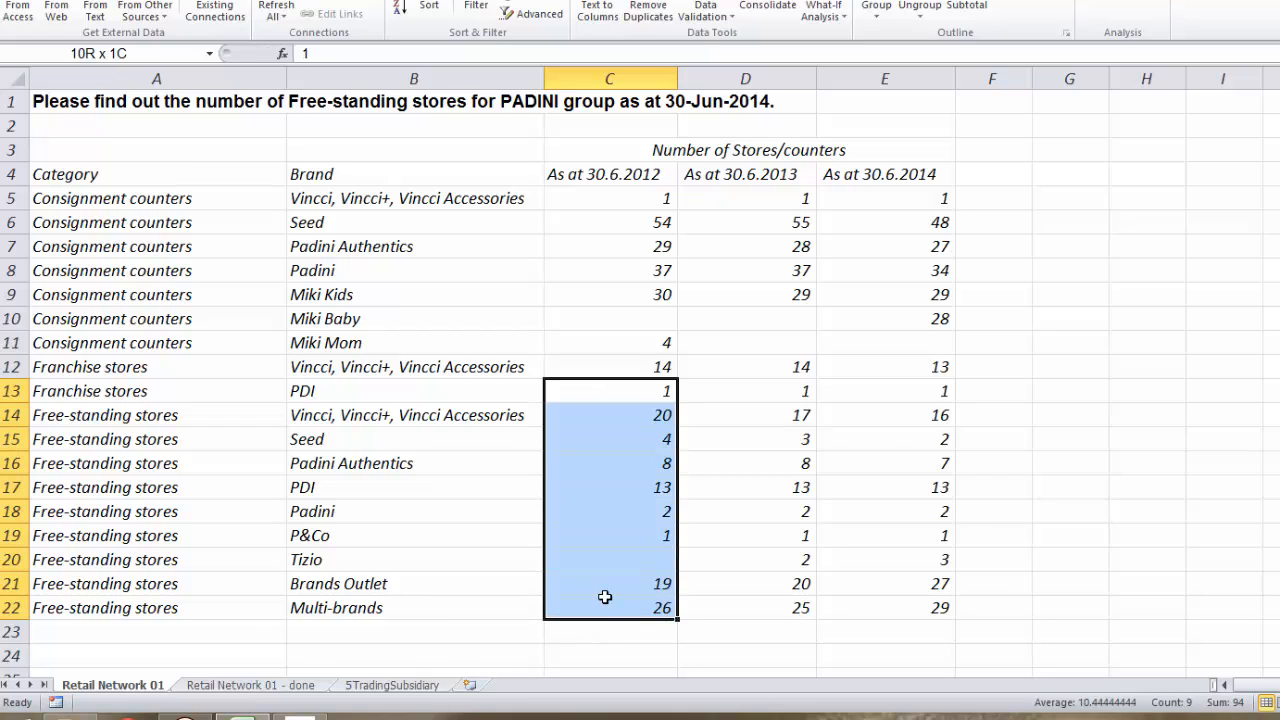
click(597, 583)
Add subtotals to the store table at each change in Category, using Sum on the As at 30.6.2014 column.
click(148, 396)
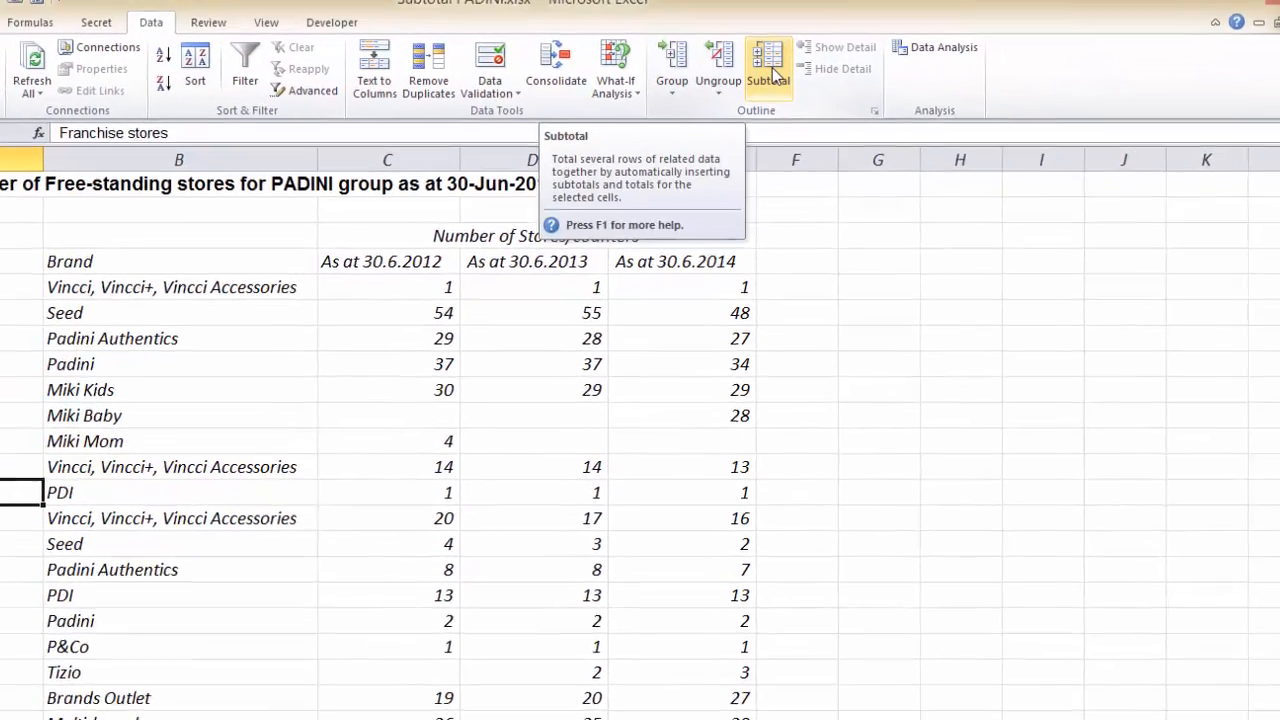
click(770, 68)
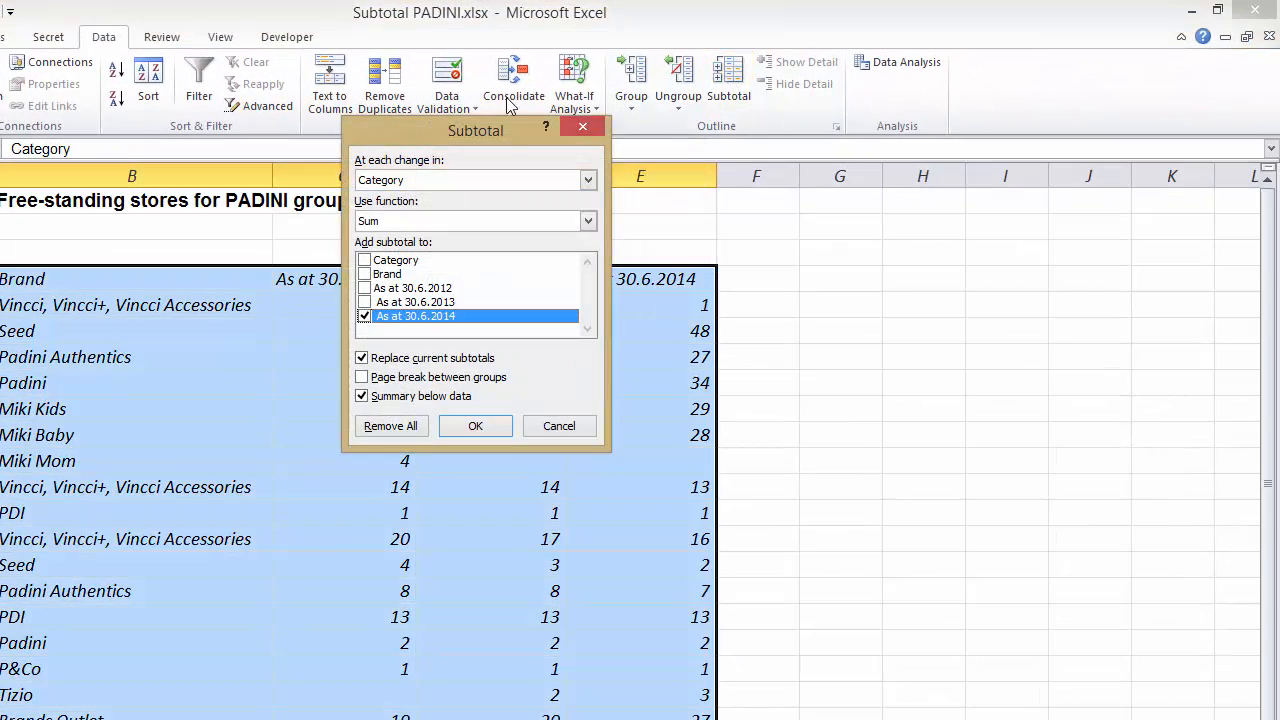
drag(497, 130, 940, 184)
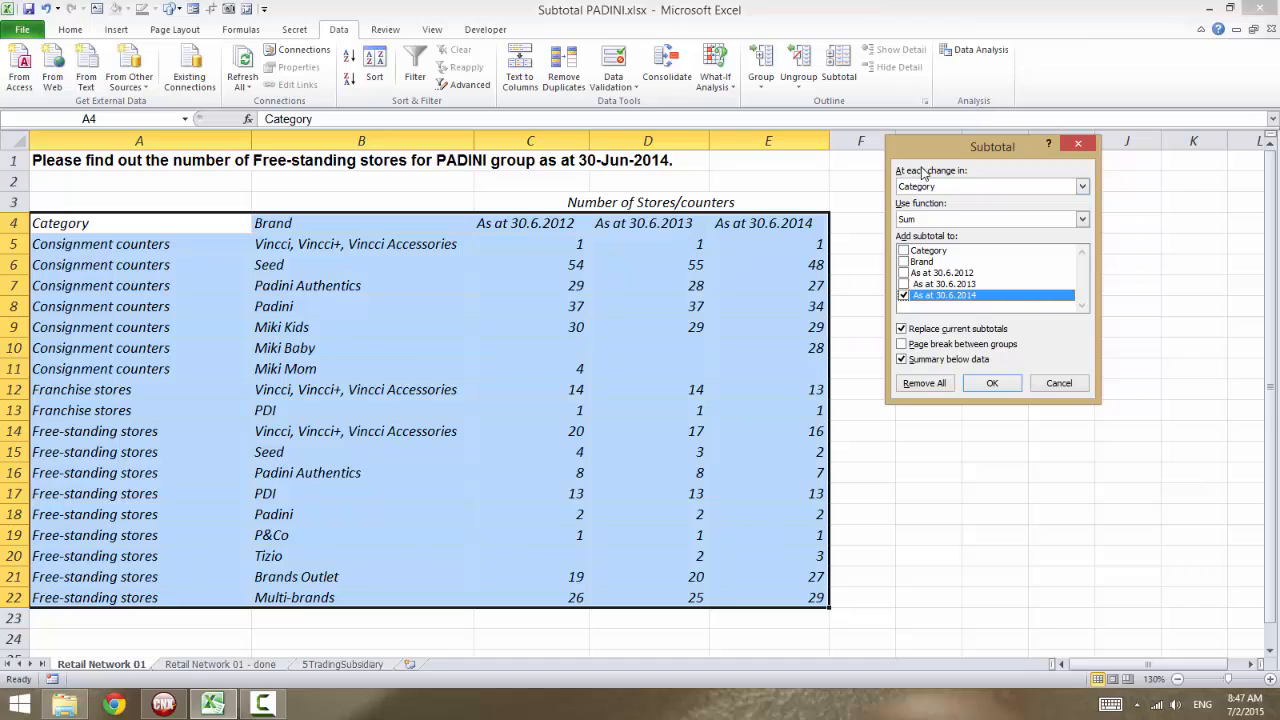
drag(928, 150, 890, 179)
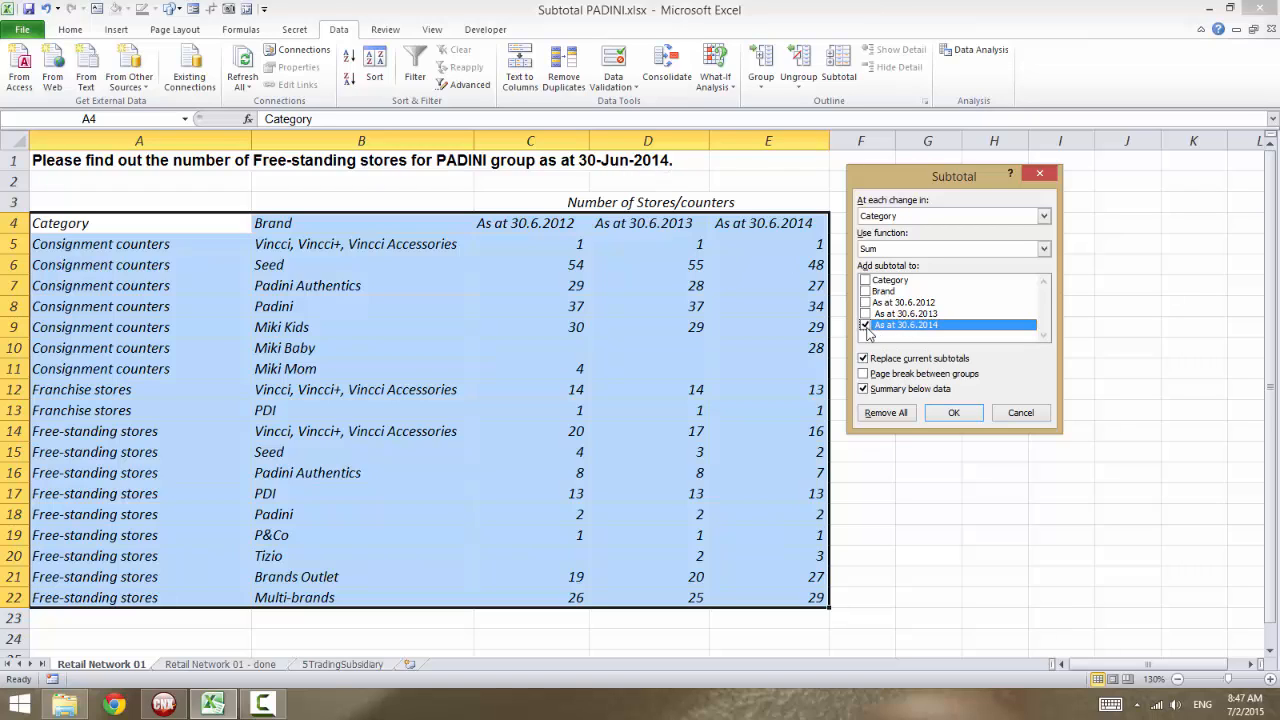
click(952, 417)
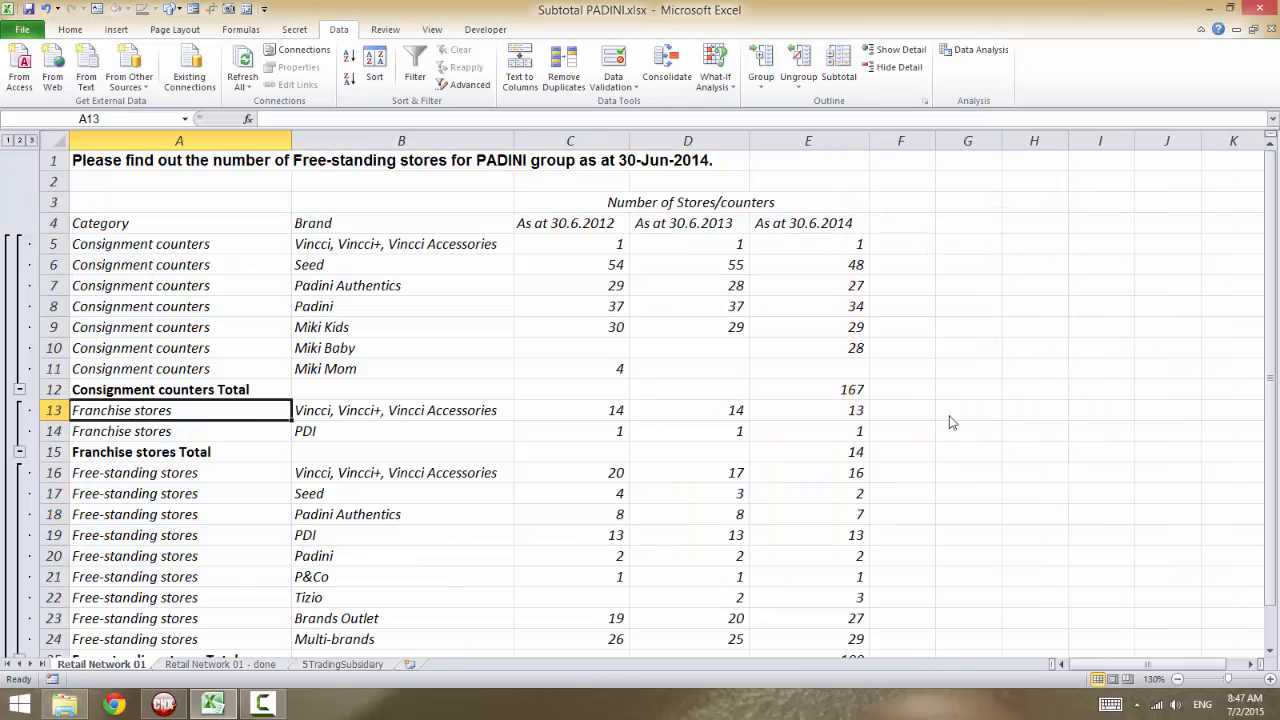
Review the subtotal rows for each store category down to the Grand Total.
click(363, 393)
scroll(363, 394, down, 4)
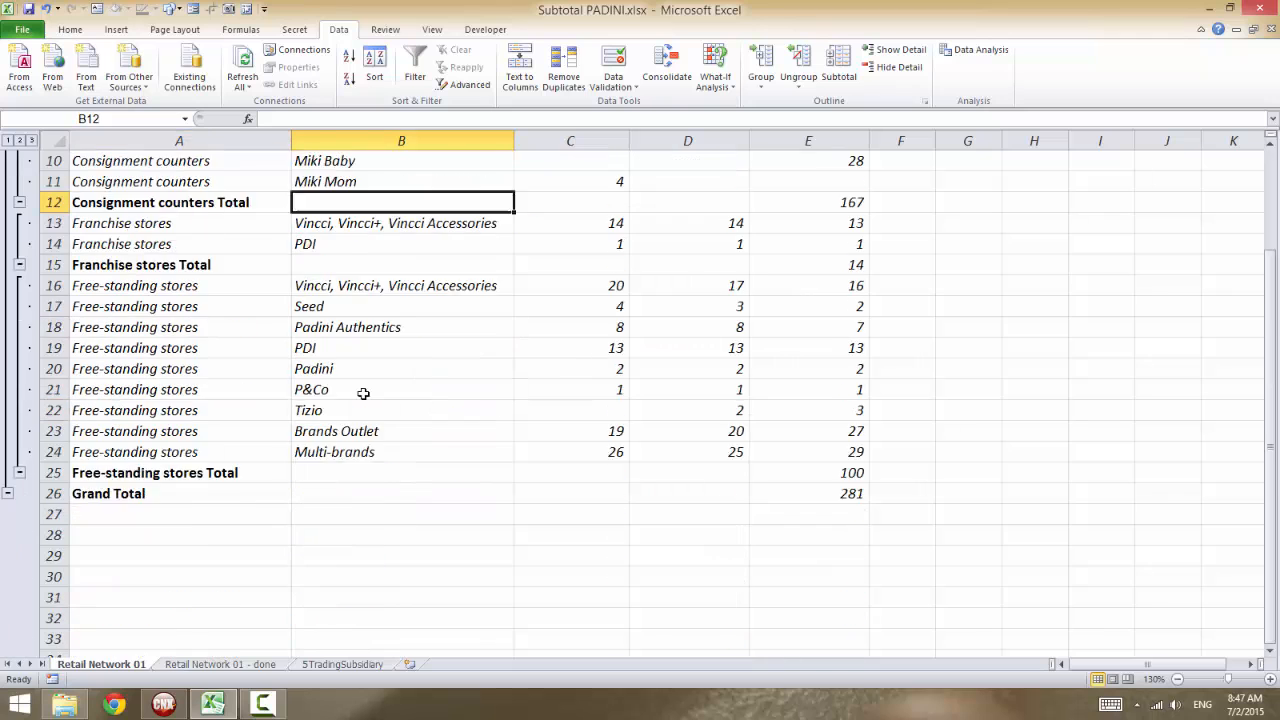
scroll(363, 394, up, 3)
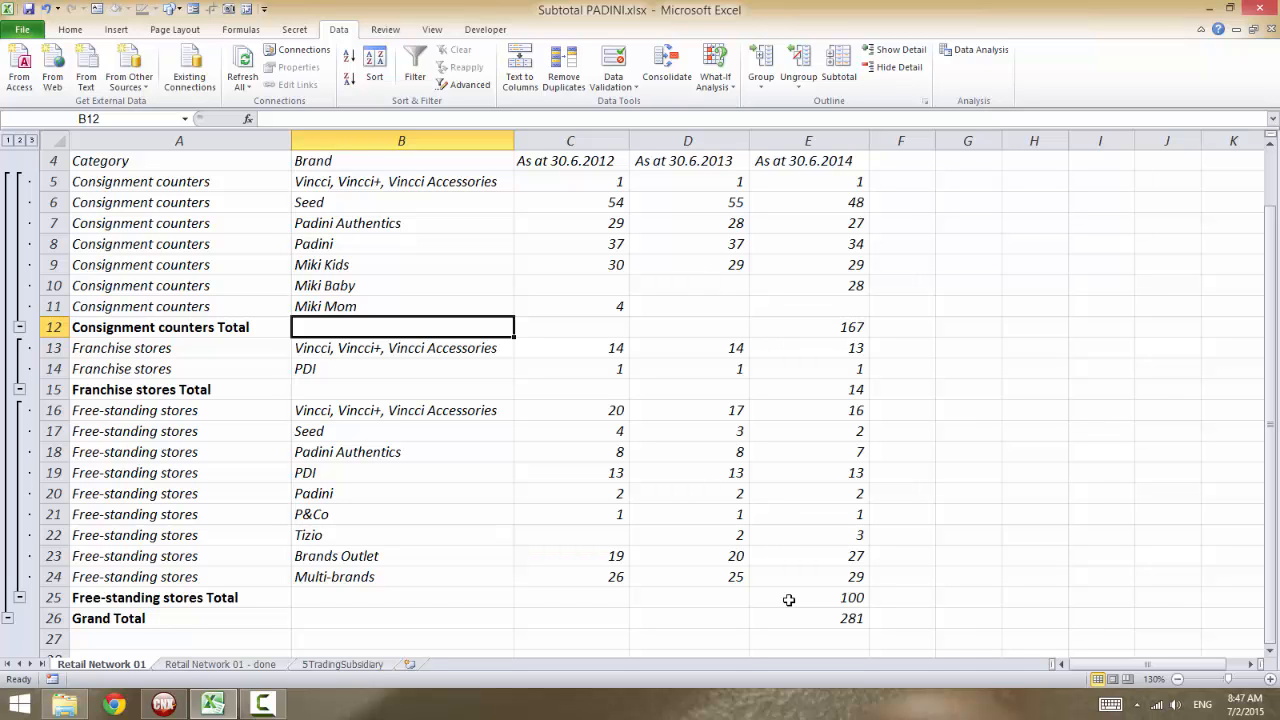
scroll(787, 596, up, 1)
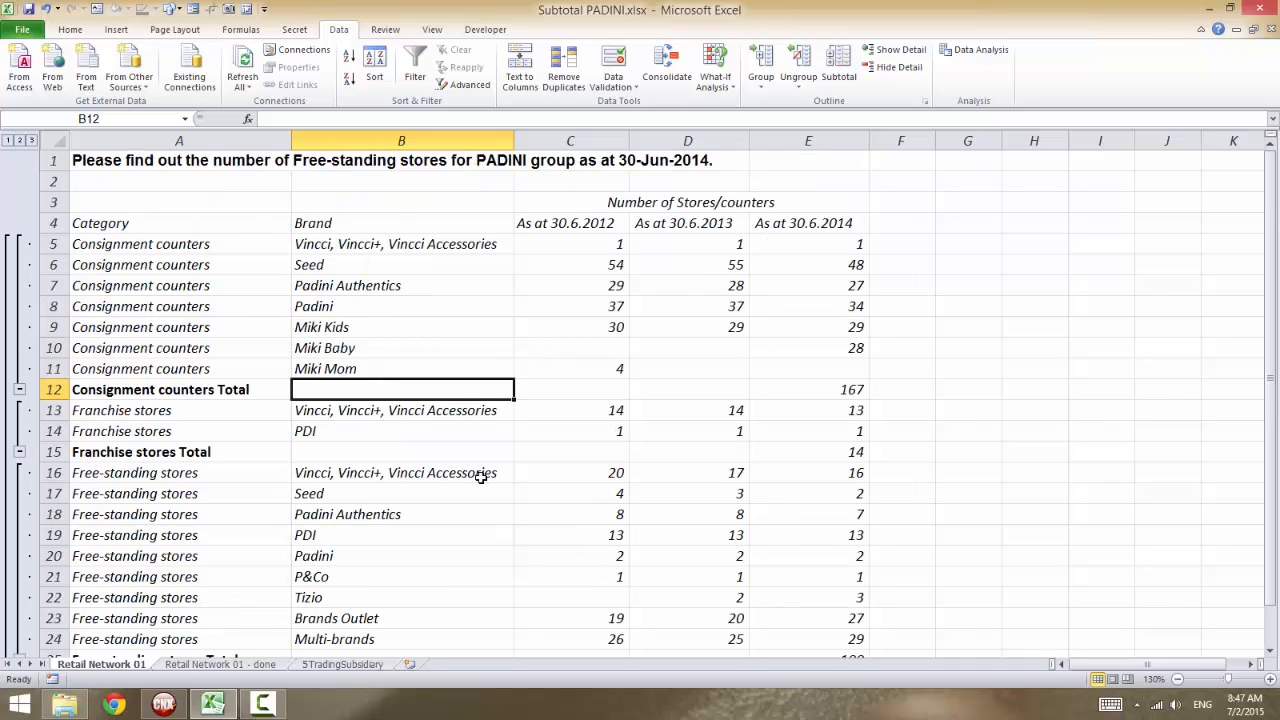
scroll(478, 479, down, 1)
scroll(478, 479, up, 1)
Check the PADINI price chart in ChartNexus, and return to the Excel workbook.
click(165, 705)
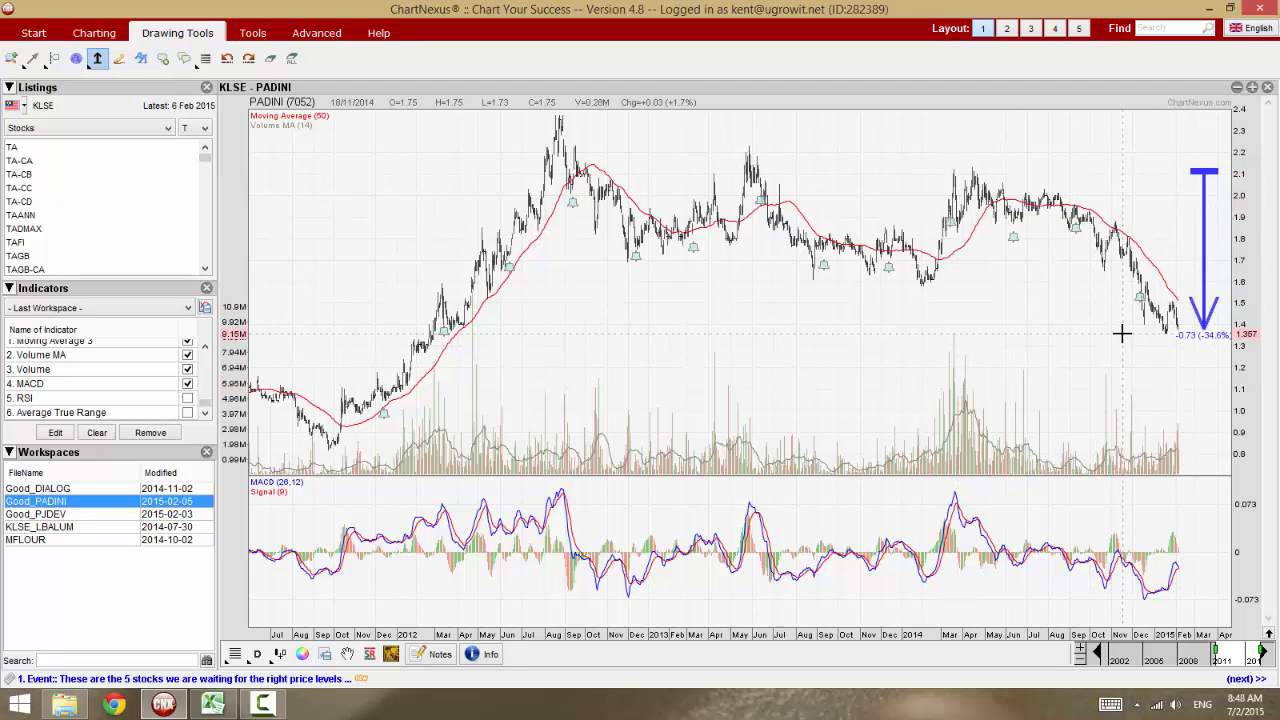
click(229, 701)
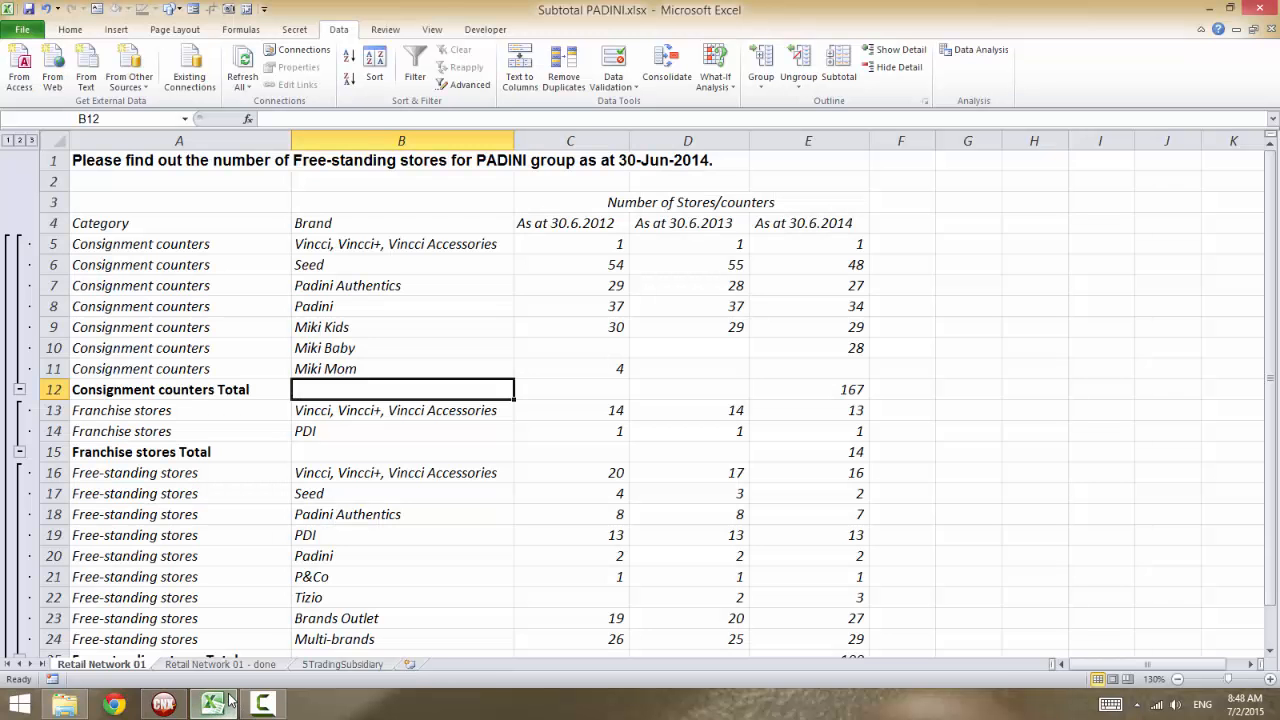